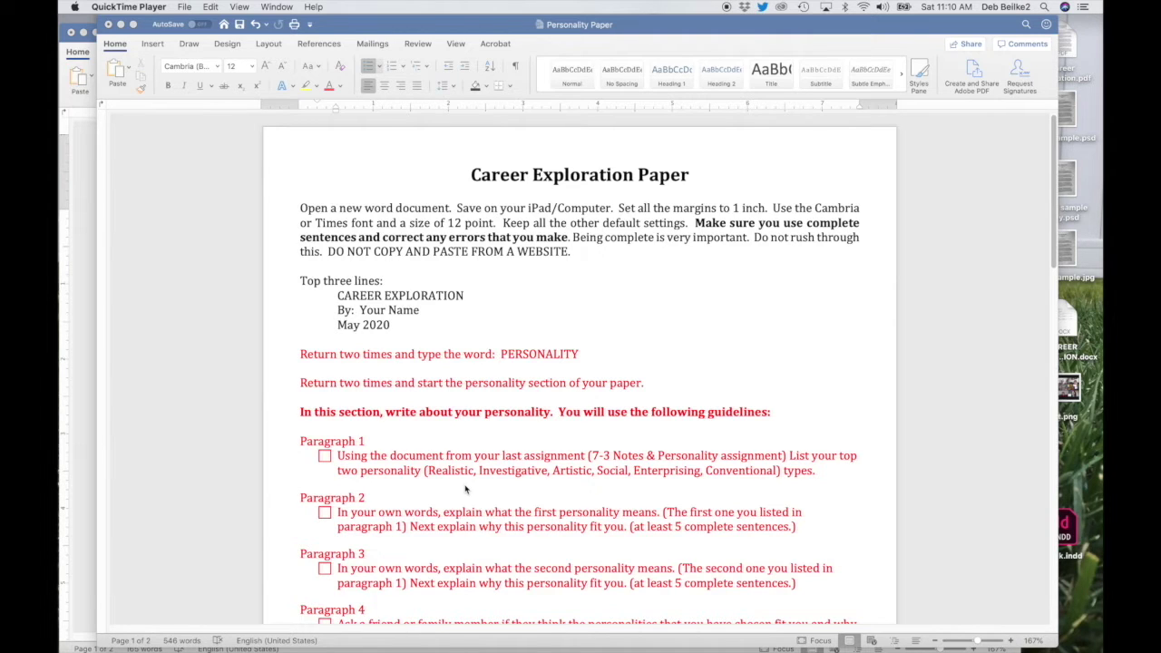
Scroll back to the top of CAREER EXPLORATION to show the title, author line and April 2020.
{"action": "scroll", "coordinate": [522, 517], "scroll_direction": "down", "scroll_amount": 1}
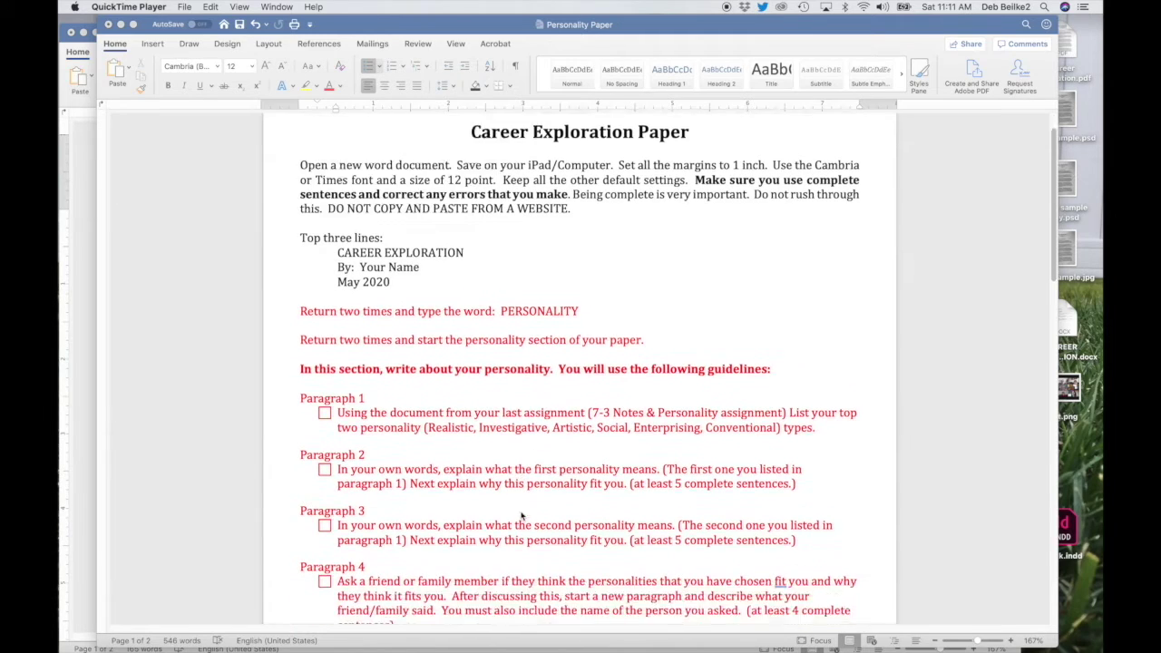
{"action": "scroll", "coordinate": [521, 517], "scroll_direction": "down", "scroll_amount": 15}
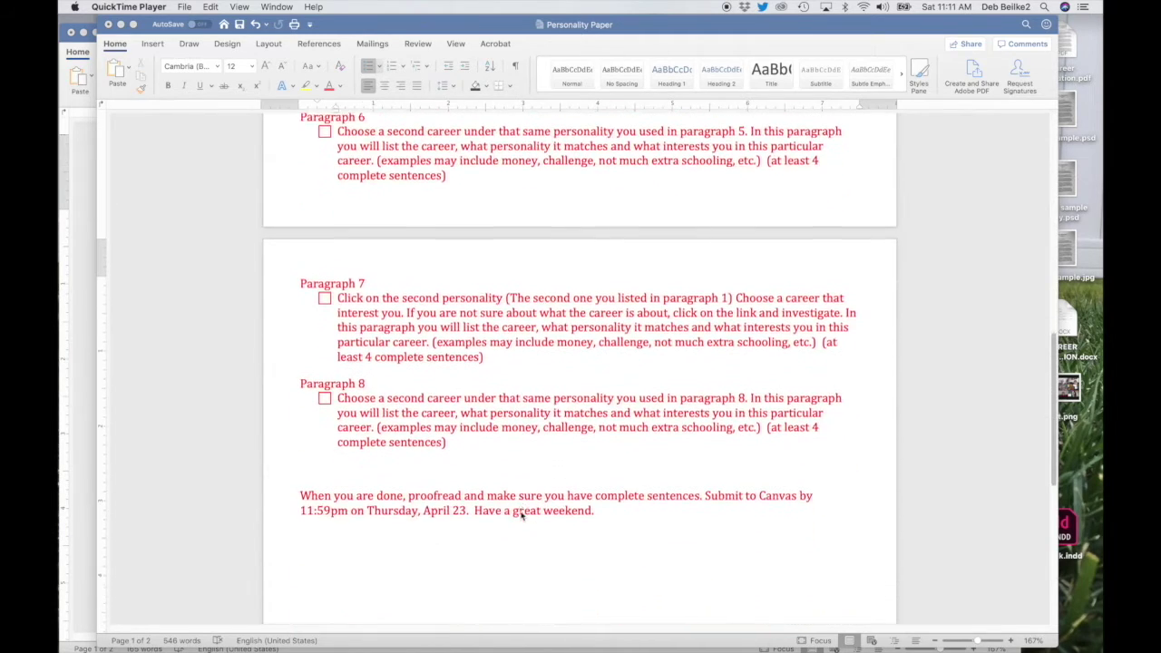
{"action": "scroll", "coordinate": [522, 516], "scroll_direction": "up", "scroll_amount": 3}
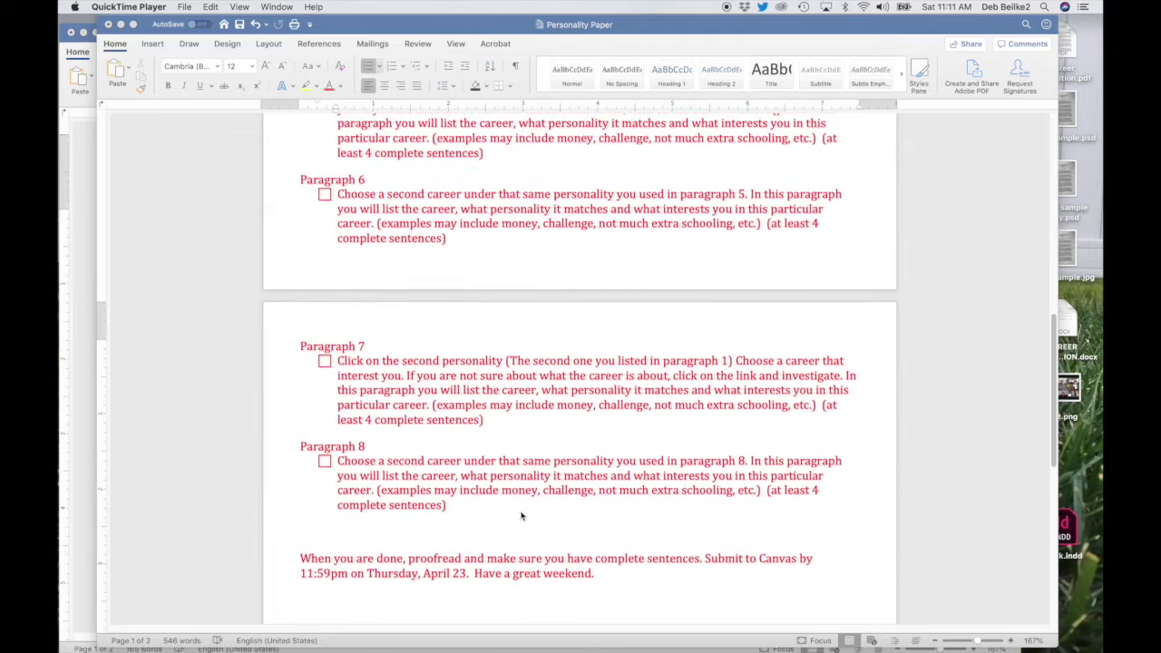
{"action": "scroll", "coordinate": [521, 516], "scroll_direction": "up", "scroll_amount": 4}
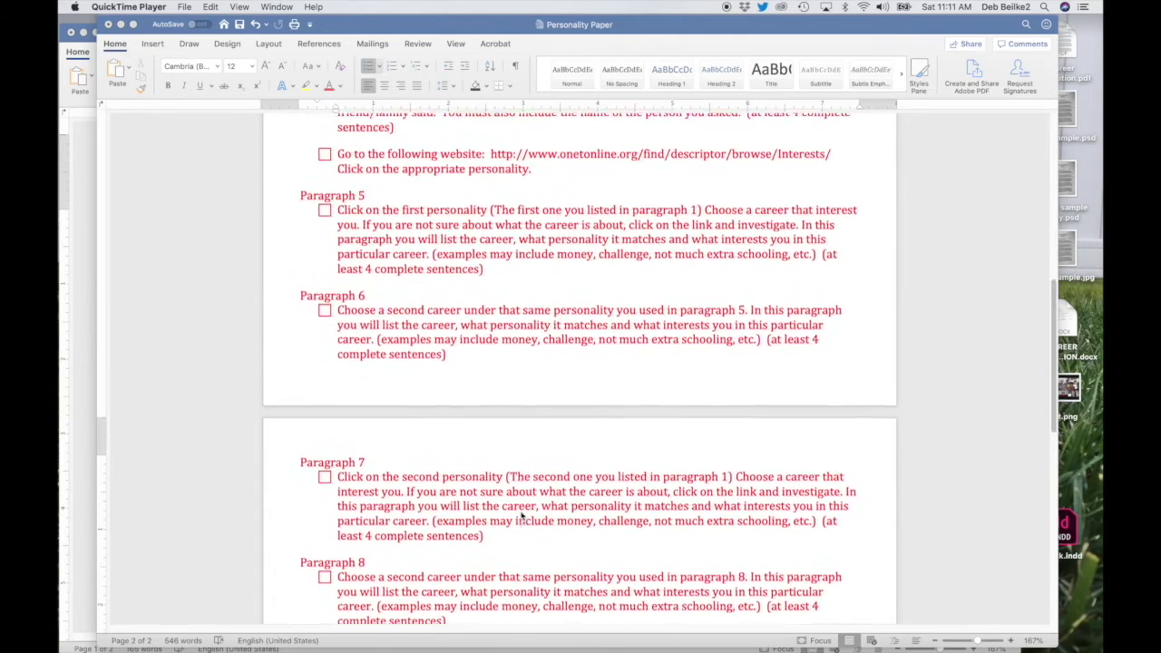
{"action": "scroll", "coordinate": [521, 516], "scroll_direction": "up", "scroll_amount": 15}
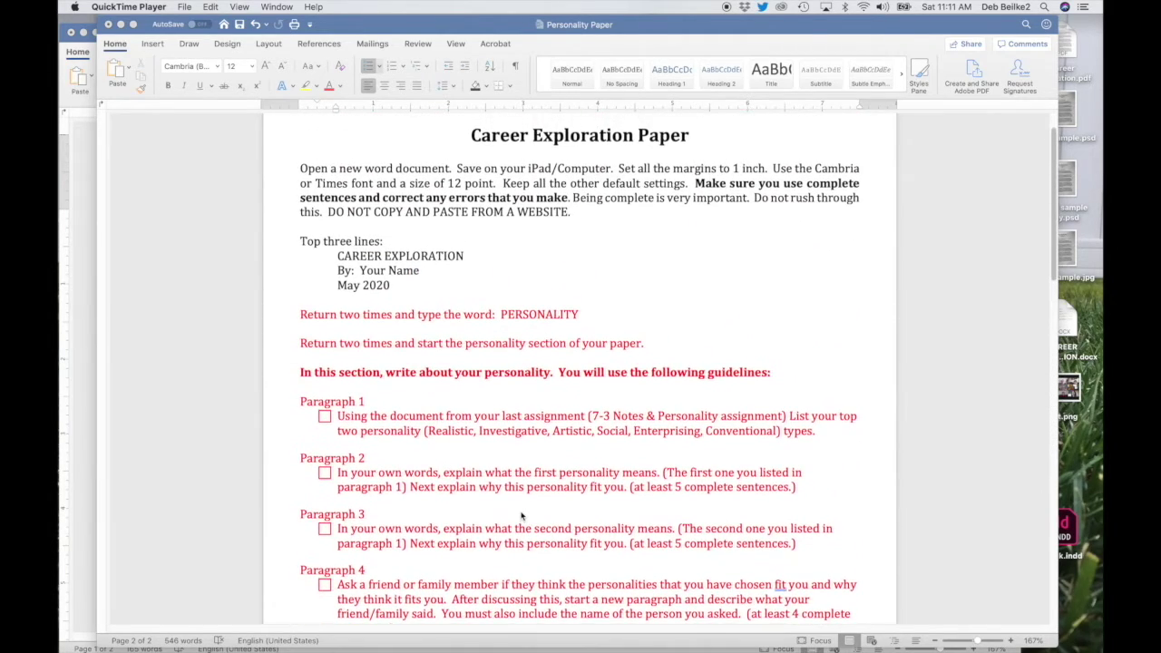
{"action": "scroll", "coordinate": [521, 516], "scroll_direction": "up", "scroll_amount": 1}
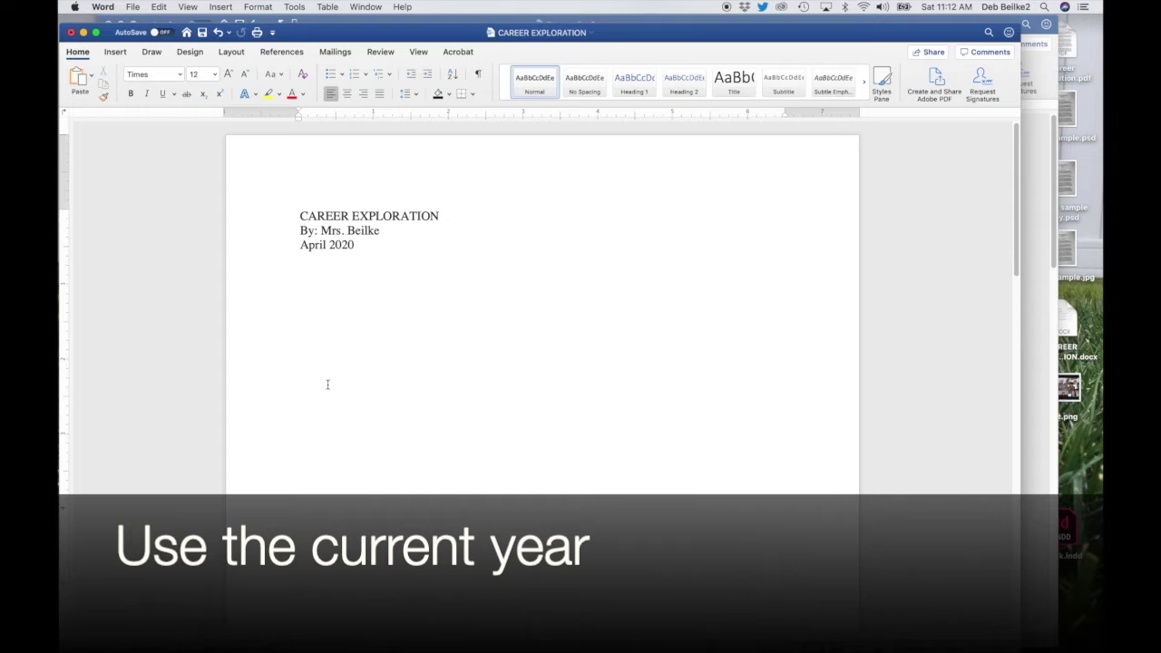
Type the PERSONALITY heading on a new line below April 2020, following the instructions document.
{"action": "left_click", "coordinate": [673, 21]}
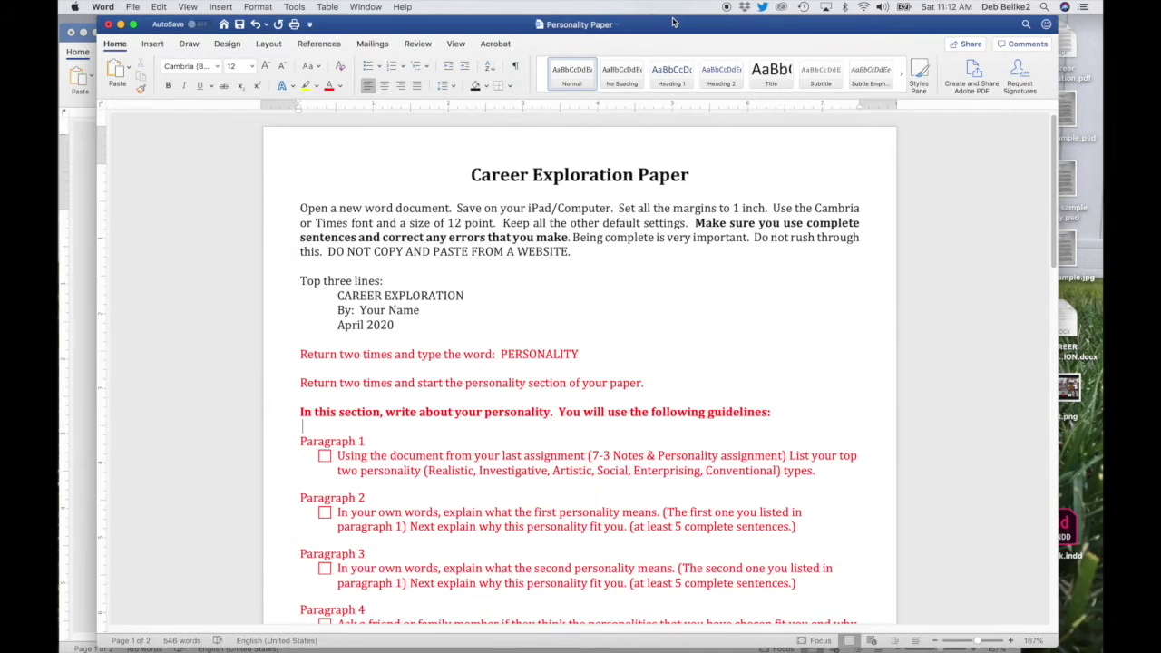
{"action": "left_click", "coordinate": [277, 359]}
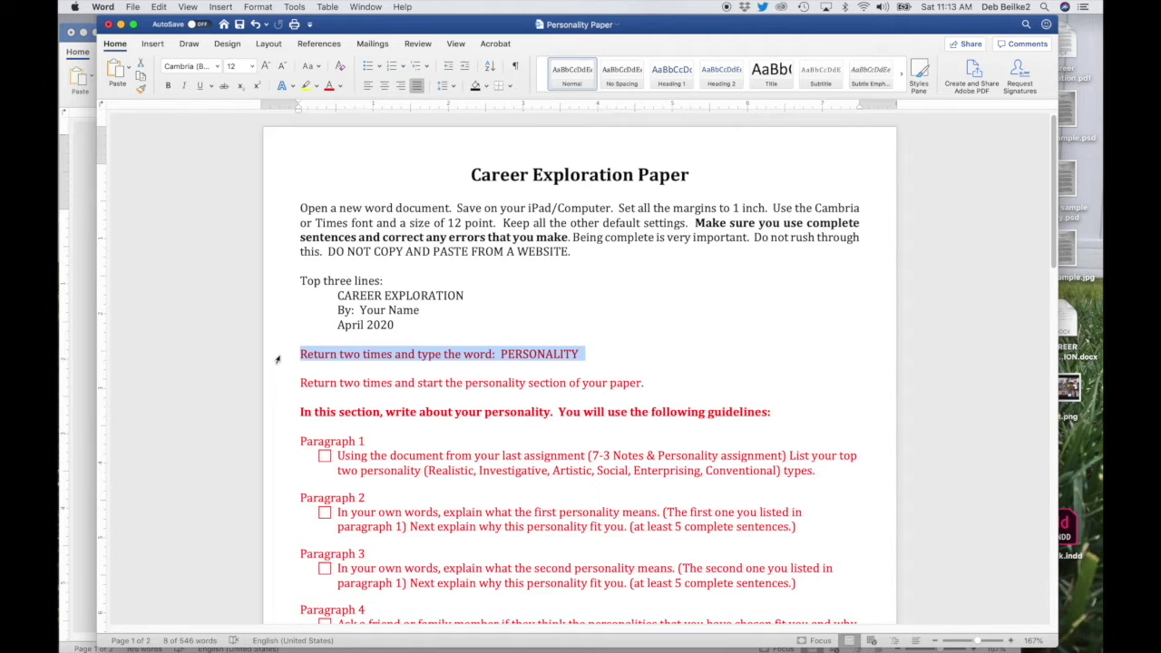
{"action": "left_click", "coordinate": [86, 395]}
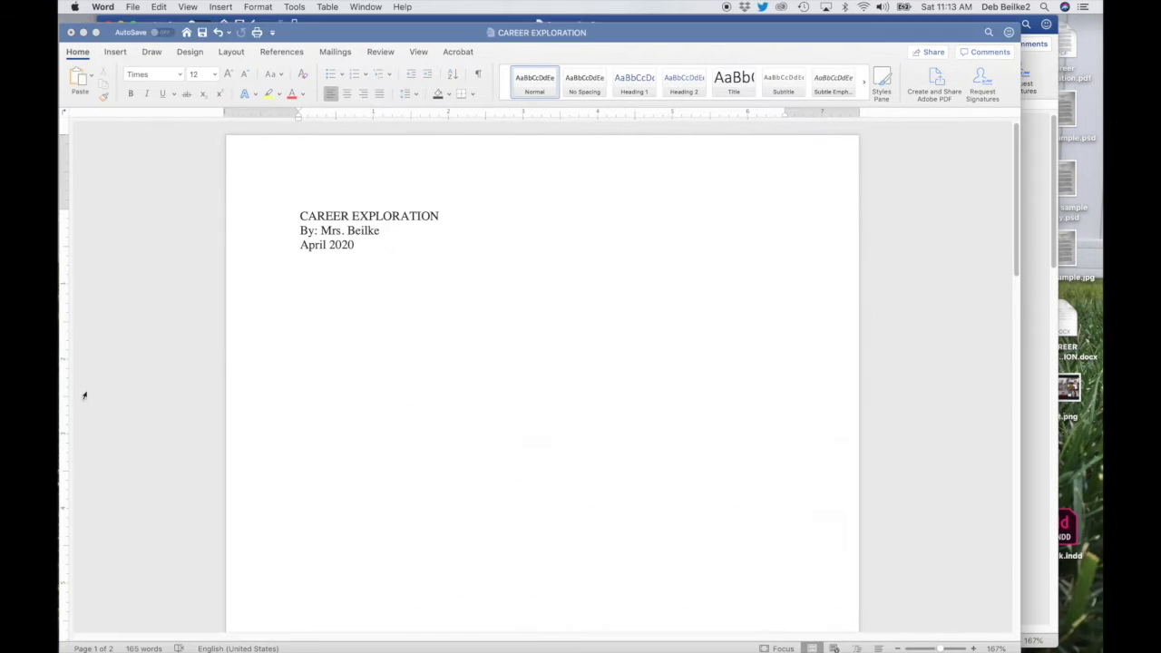
{"action": "left_click", "coordinate": [367, 248]}
{"action": "key", "text": "Return"}
{"action": "key", "text": "Return"}
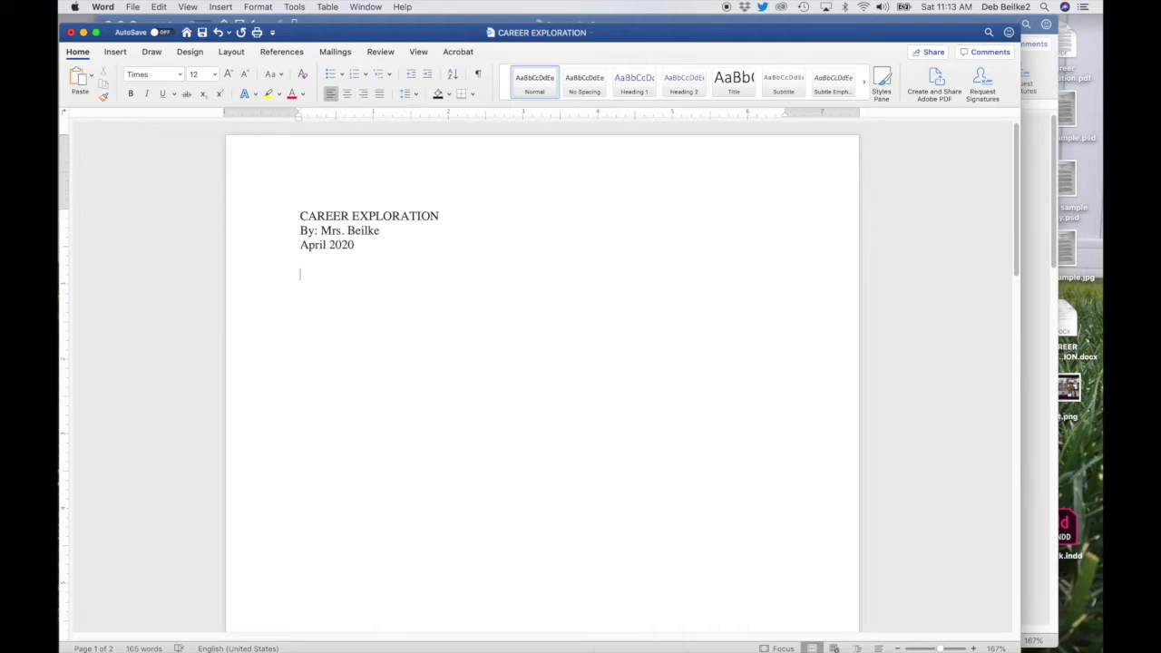
{"action": "type", "text": "PERSON"}
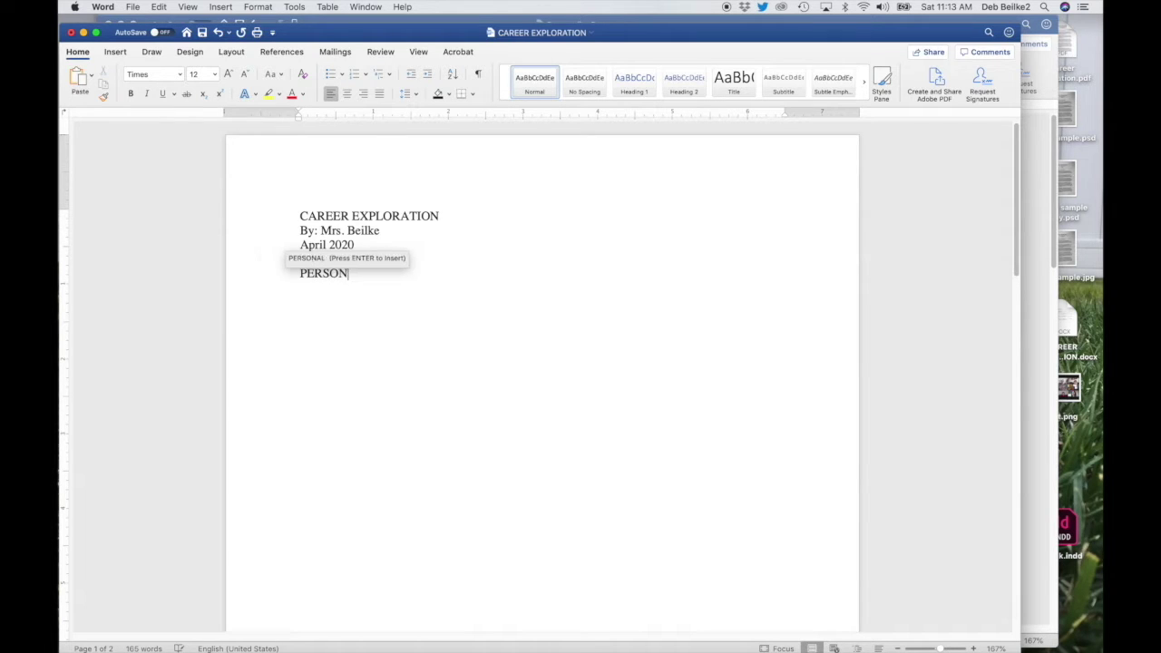
{"action": "type", "text": "ALITY"}
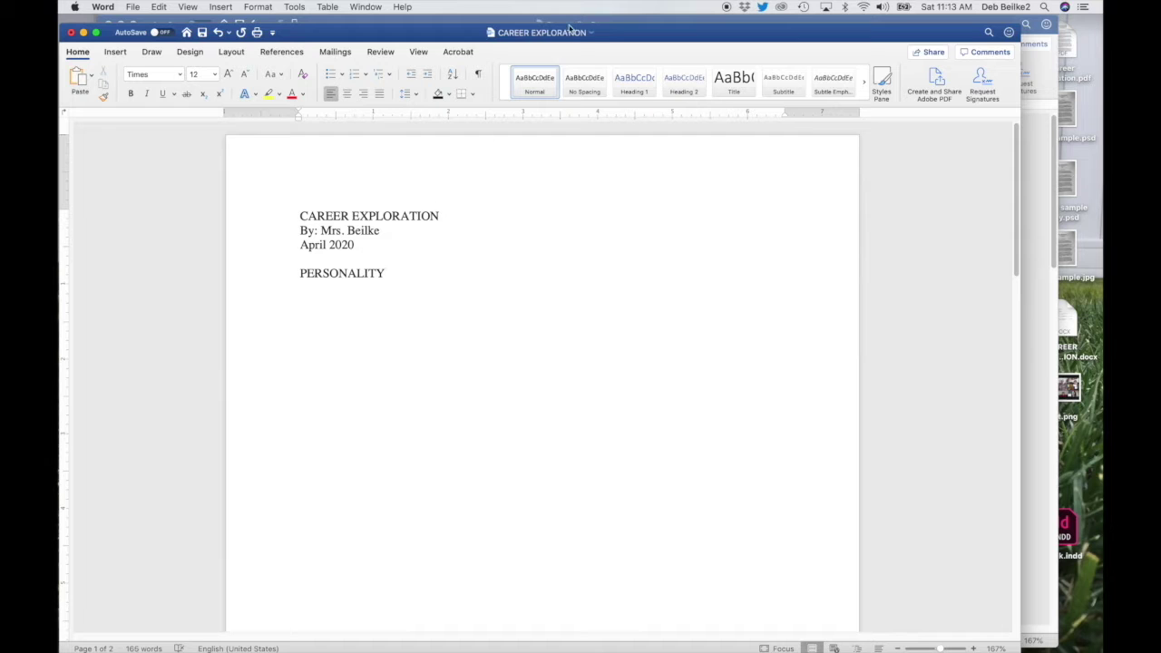
{"action": "left_click", "coordinate": [624, 23]}
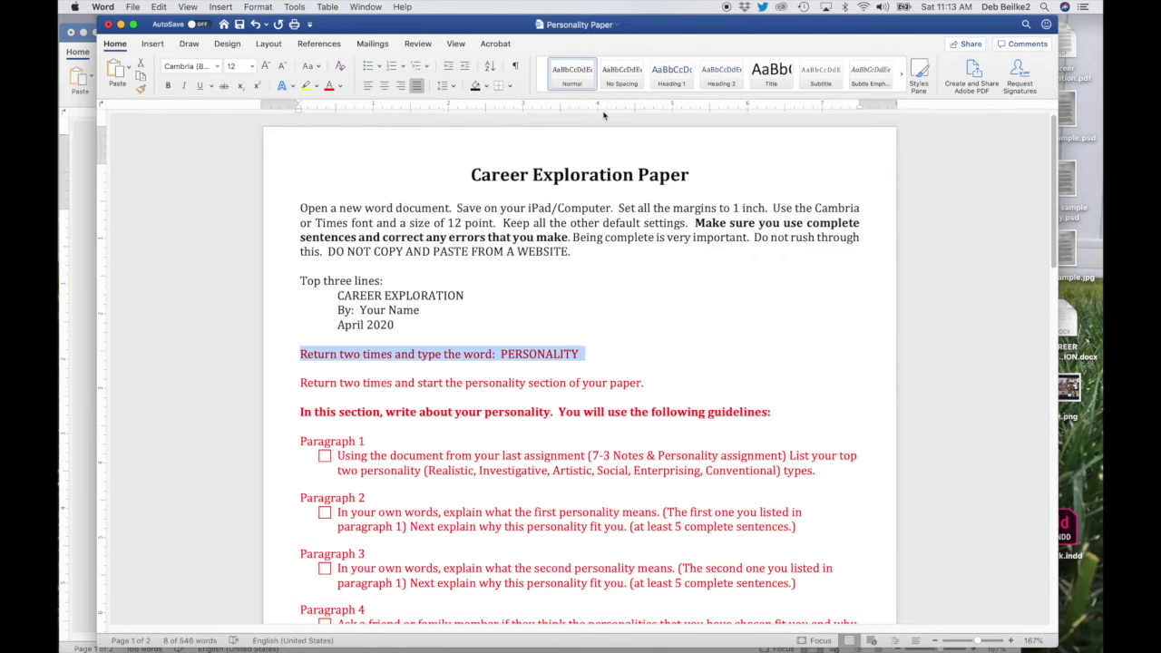
{"action": "left_click", "coordinate": [279, 389]}
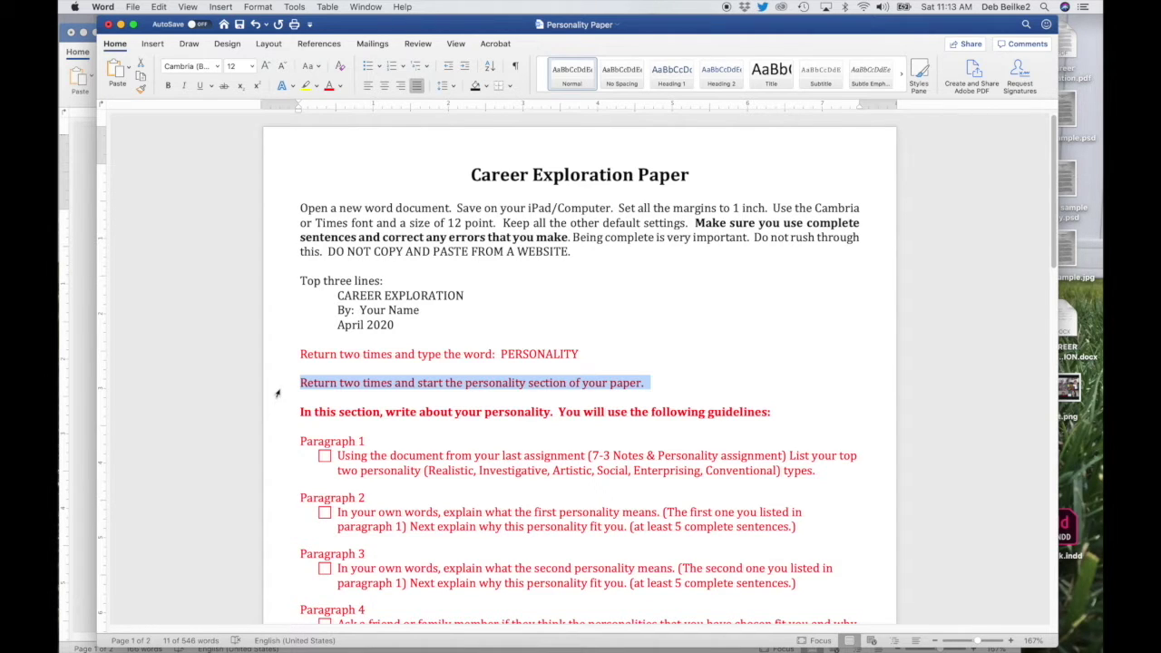
Paste the dotted-blank sentence 'My top two personalities are …… and ……' below PERSONALITY.
{"action": "scroll", "coordinate": [367, 473], "scroll_direction": "down", "scroll_amount": 3}
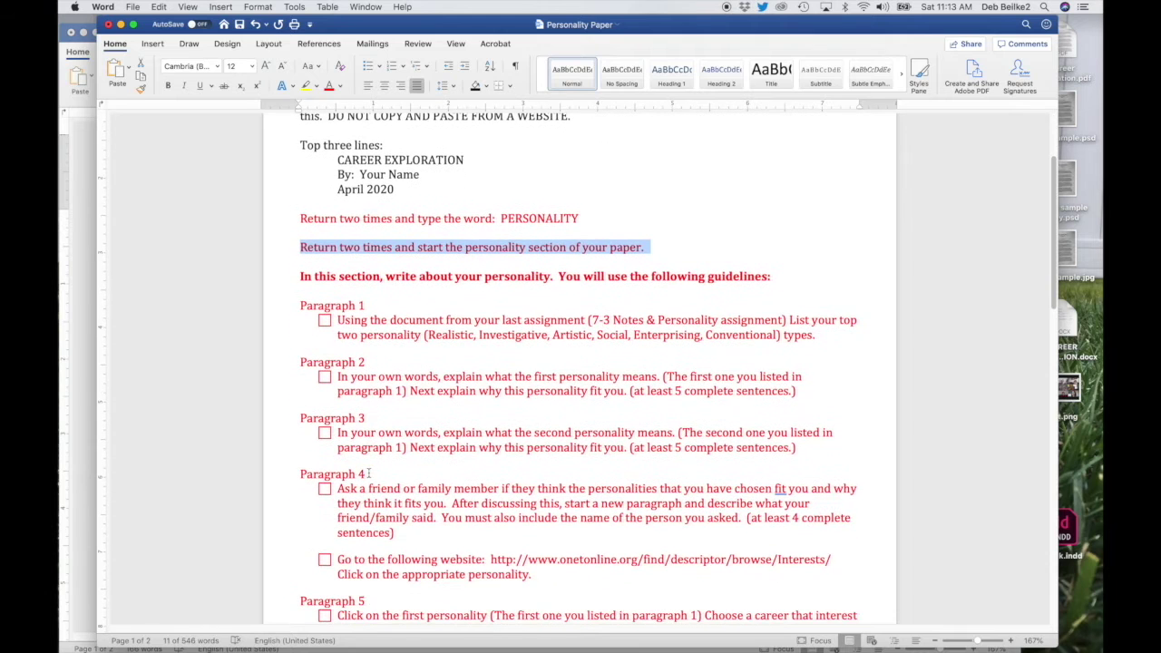
{"action": "left_click_drag", "start_coordinate": [280, 312], "coordinate": [280, 335]}
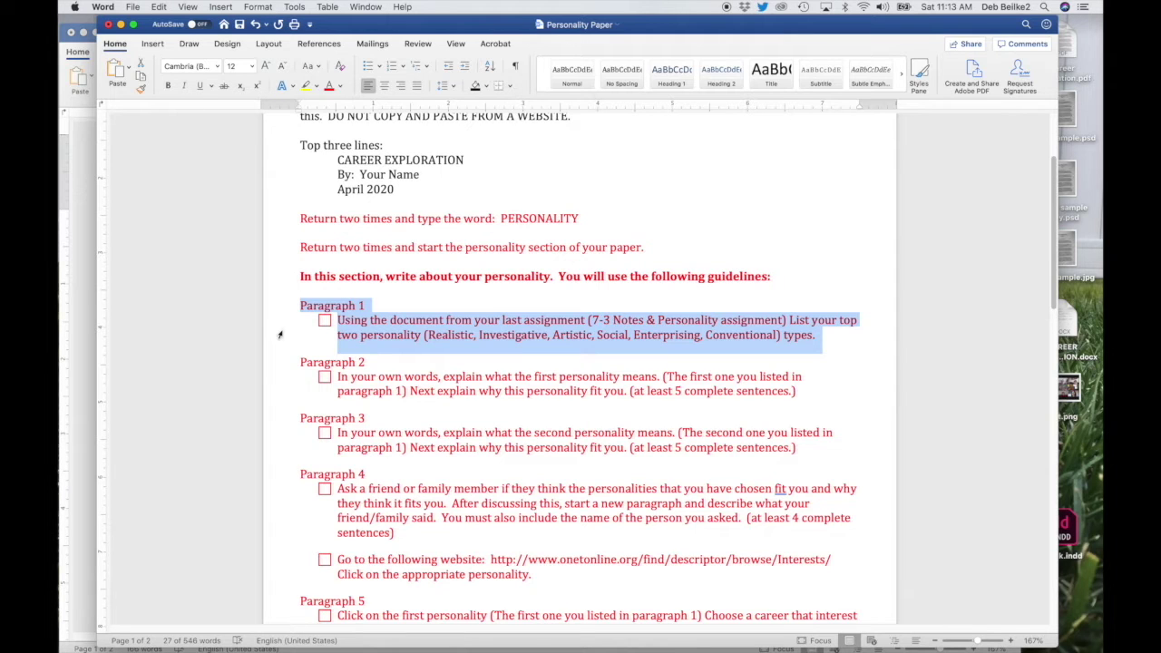
{"action": "left_click", "coordinate": [86, 324]}
{"action": "key", "text": "super+v"}
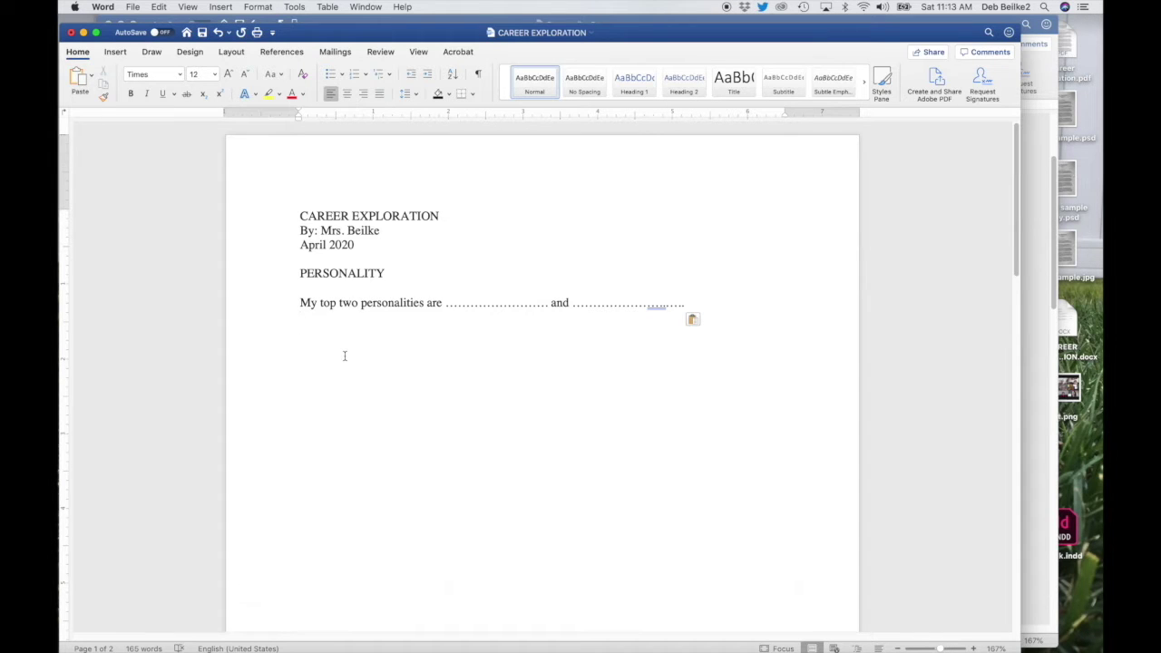
{"action": "key", "text": "Return"}
Select the Paragraph 2 heading and guideline text in the instructions document.
{"action": "key", "text": "super+grave"}
{"action": "left_click", "coordinate": [279, 364]}
{"action": "left_click_drag", "start_coordinate": [279, 367], "coordinate": [277, 391]}
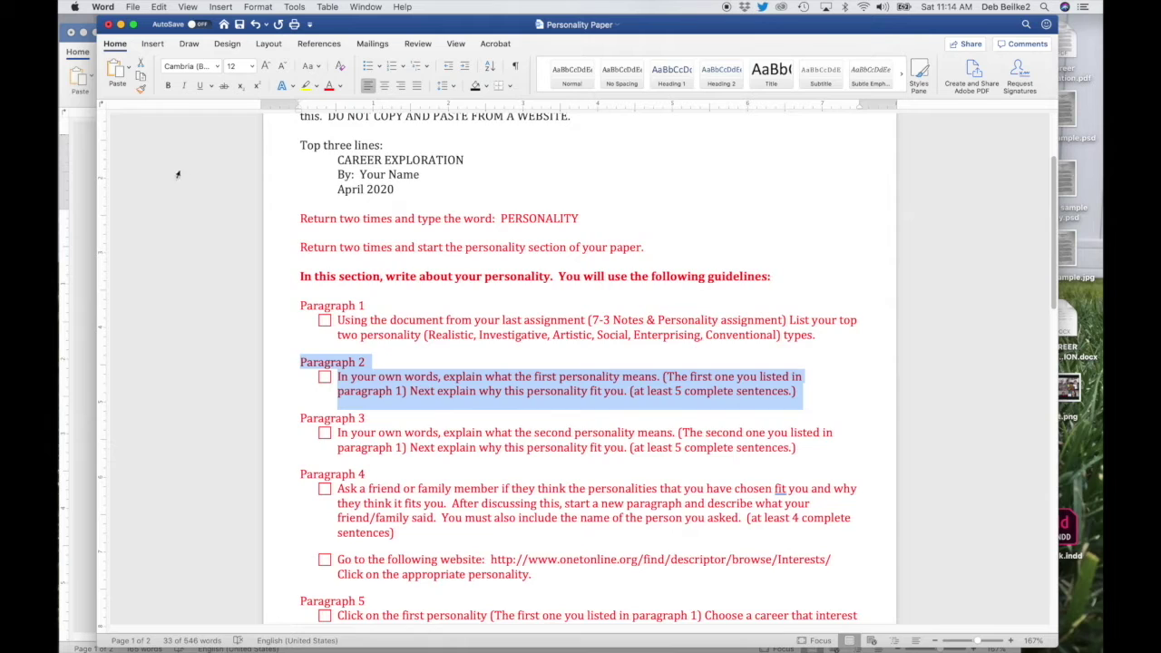
Enter paragraph 2's dotted-blank lines: the personality's meaning, its traits, and why it fits.
{"action": "left_click", "coordinate": [94, 255]}
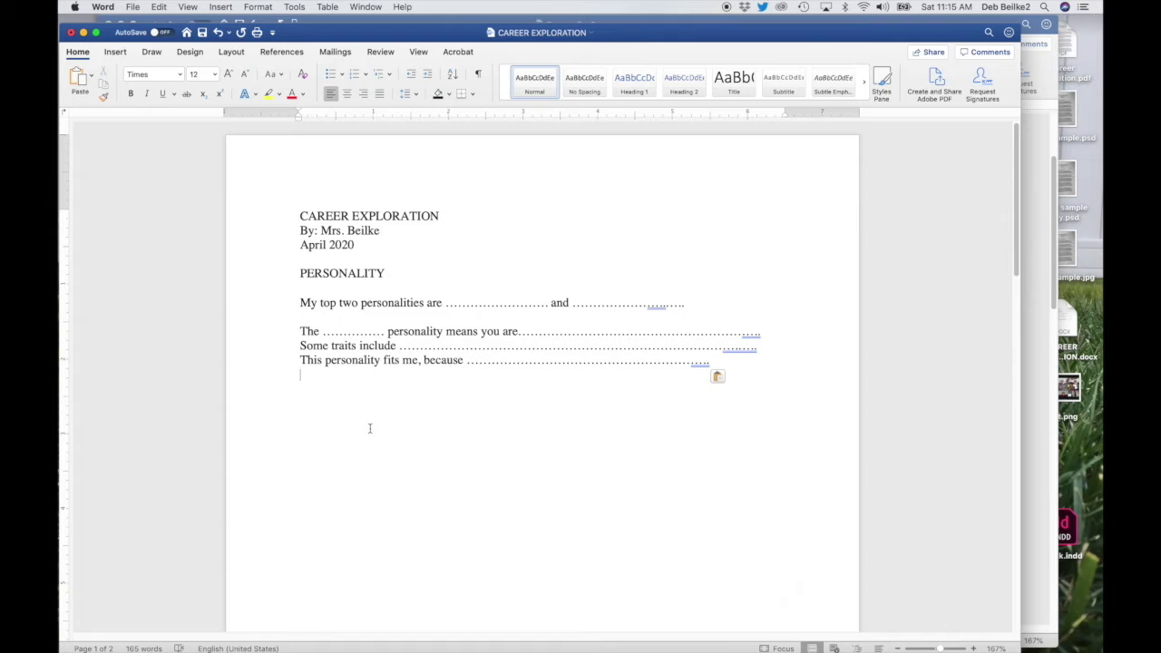
{"action": "key", "text": "super+grave"}
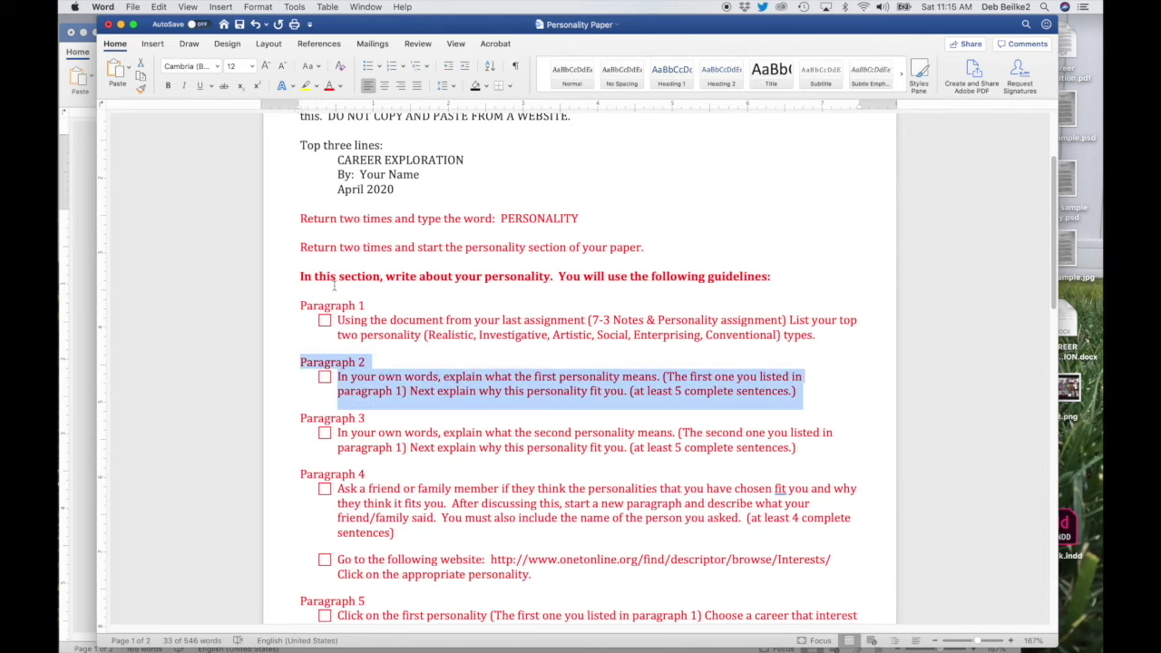
{"action": "left_click", "coordinate": [287, 425]}
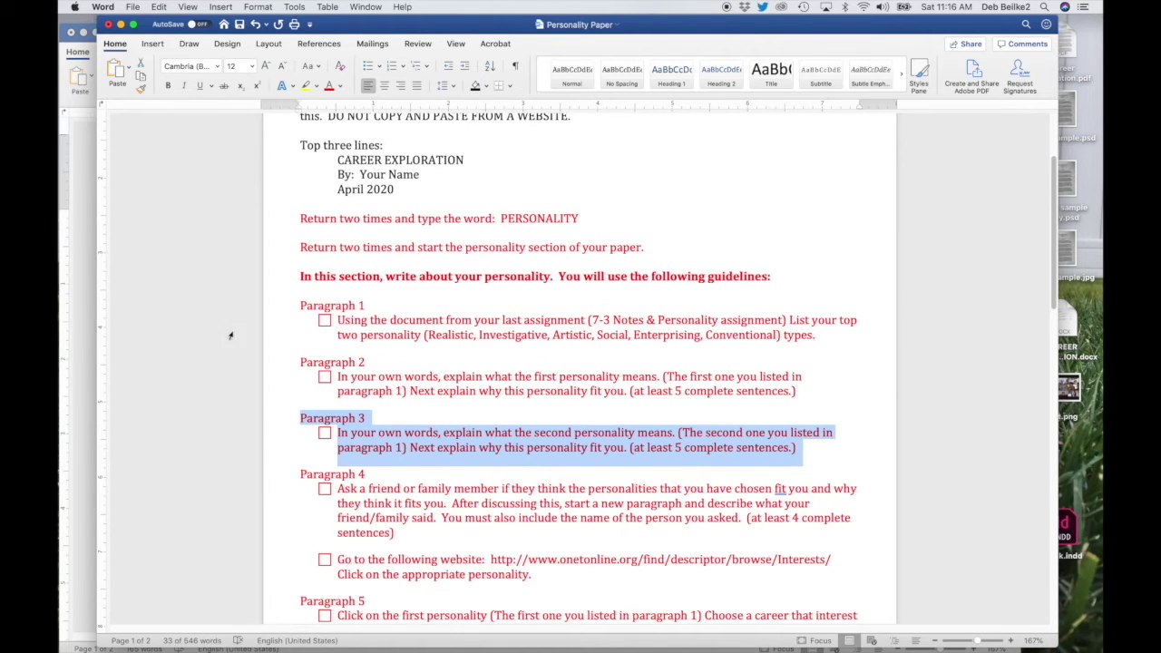
Repeat the three personality template lines for paragraph 3 and select the Paragraph 4 guideline.
{"action": "left_click", "coordinate": [88, 369]}
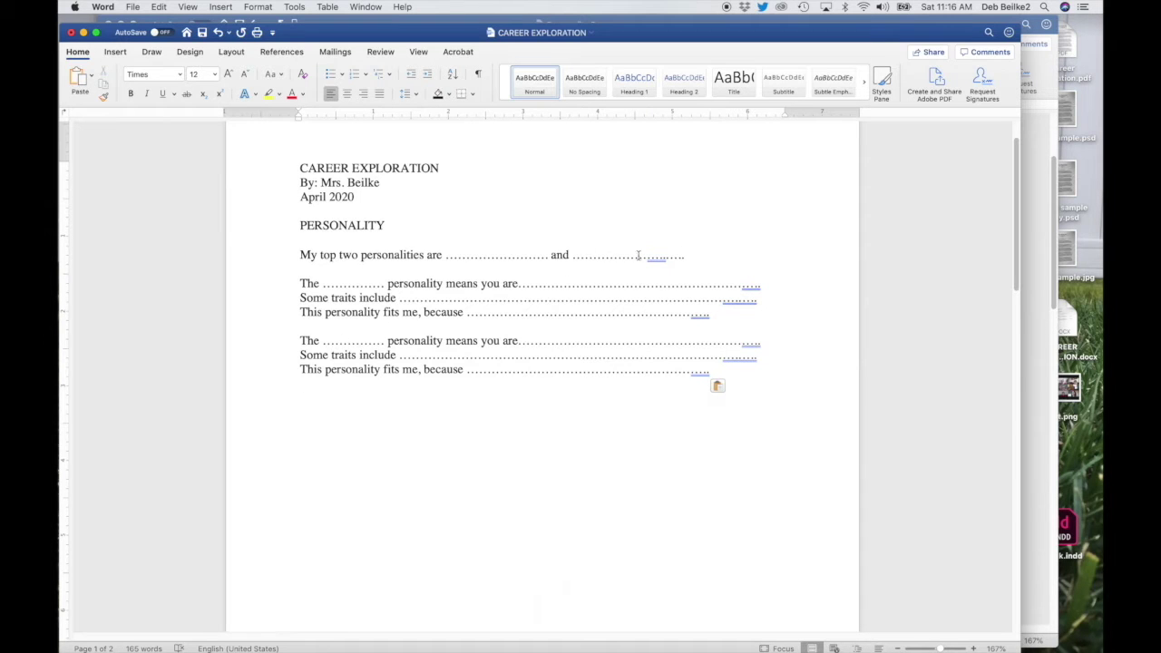
{"action": "key", "text": "super+grave"}
{"action": "scroll", "coordinate": [283, 473], "scroll_direction": "down", "scroll_amount": 5}
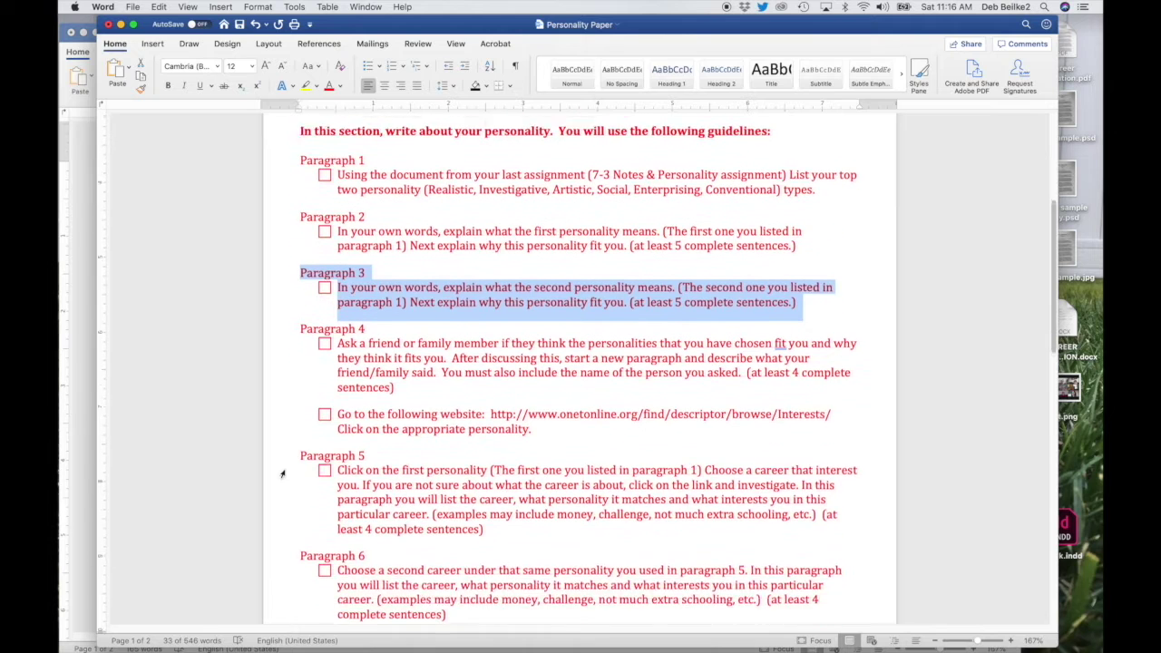
{"action": "left_click_drag", "start_coordinate": [270, 317], "coordinate": [273, 371]}
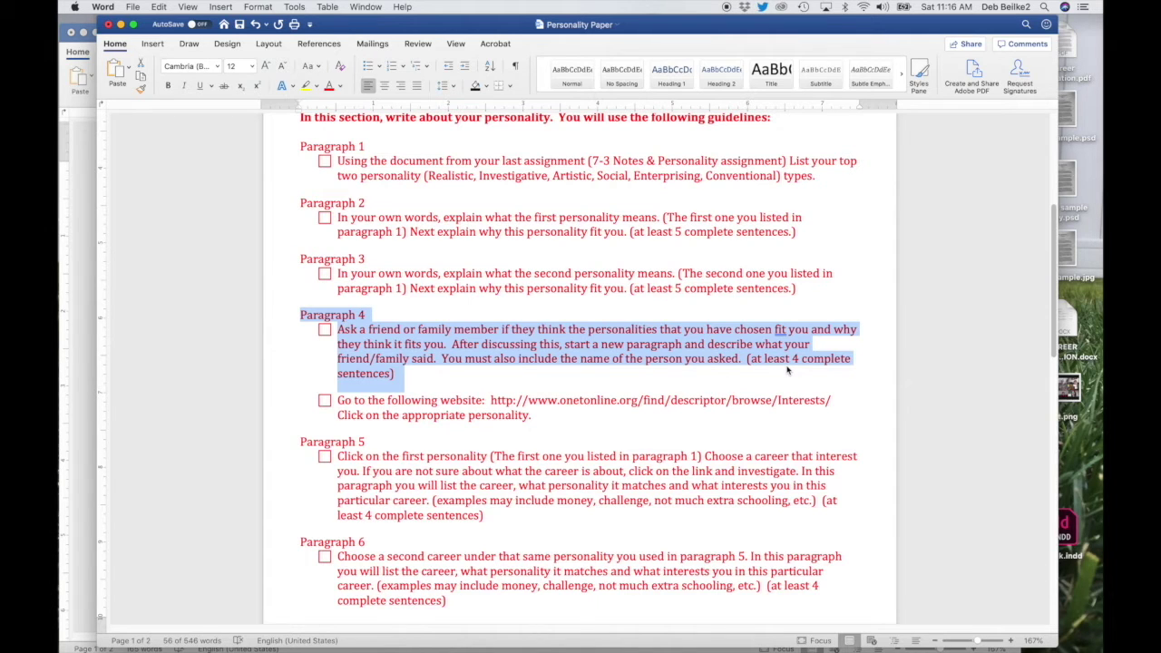
Add the template 'First, …… thinks I have a ……personality type. She said …… Second, she thinks ……'.
{"action": "key", "text": "super+grave"}
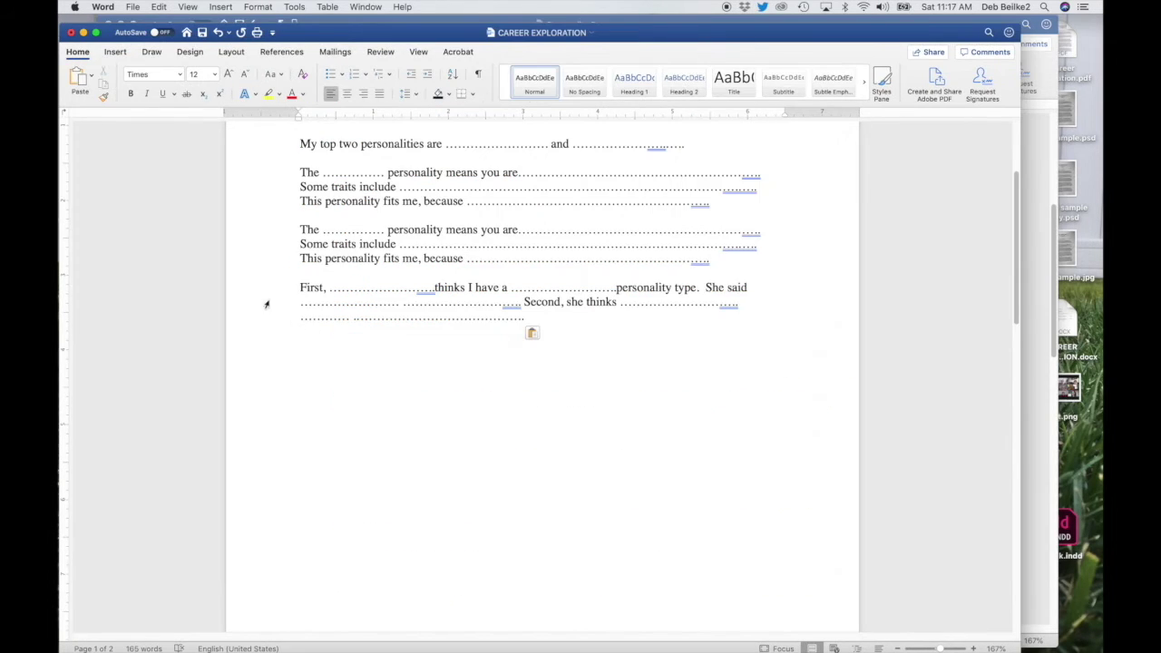